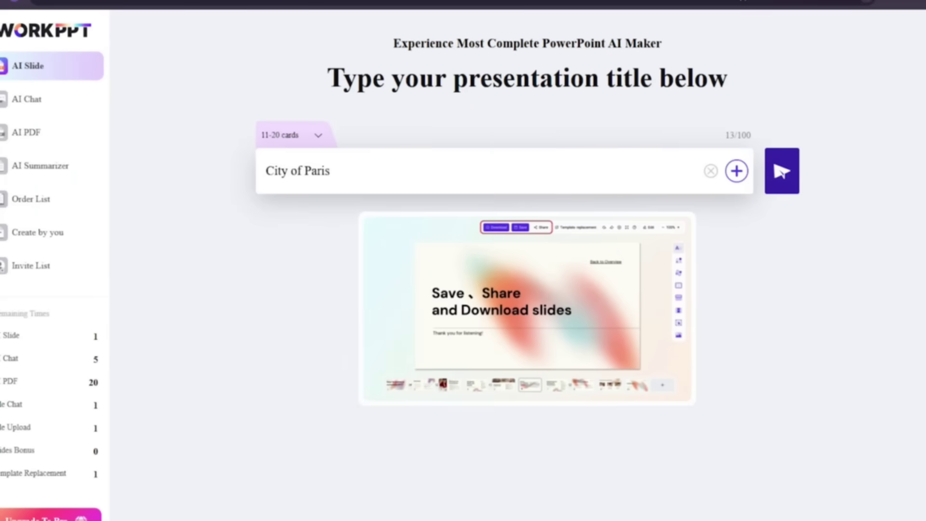
Submit the City of Paris title and edit the artistic heritage outline line
key("Return")
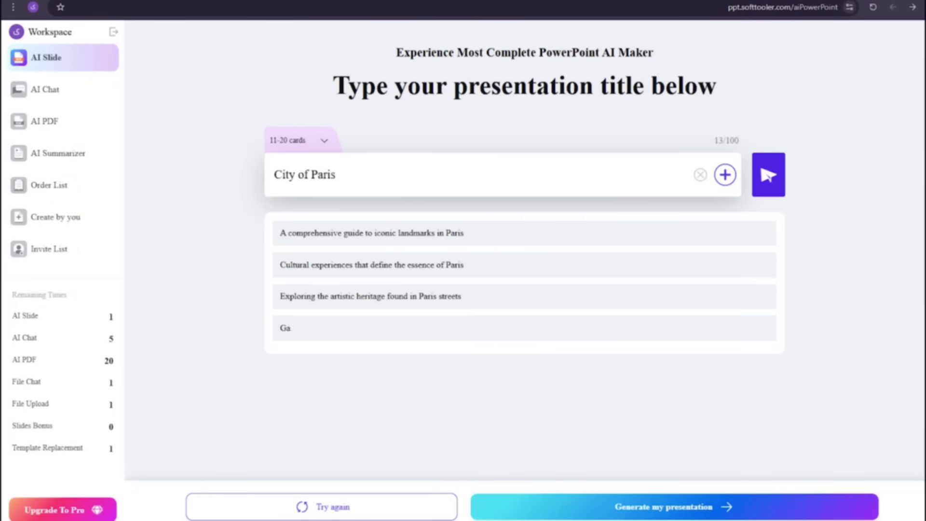
left_click(462, 296)
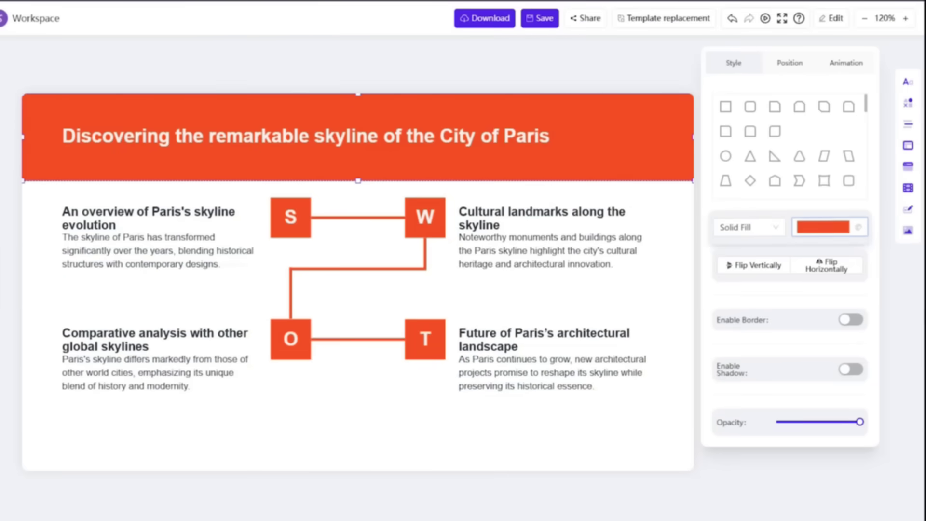
Fill the skyline slide's title banner purple, trying a 25° rotation then undoing it
left_click(822, 227)
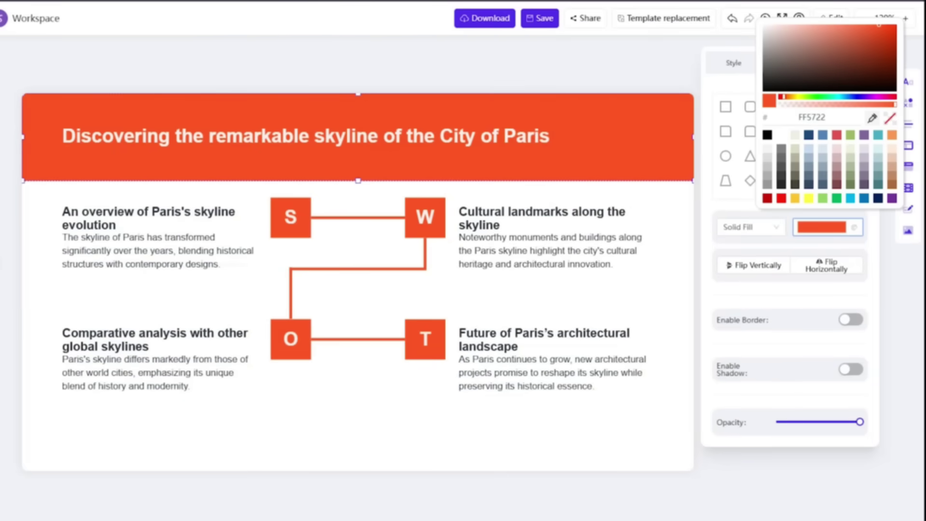
left_click(864, 135)
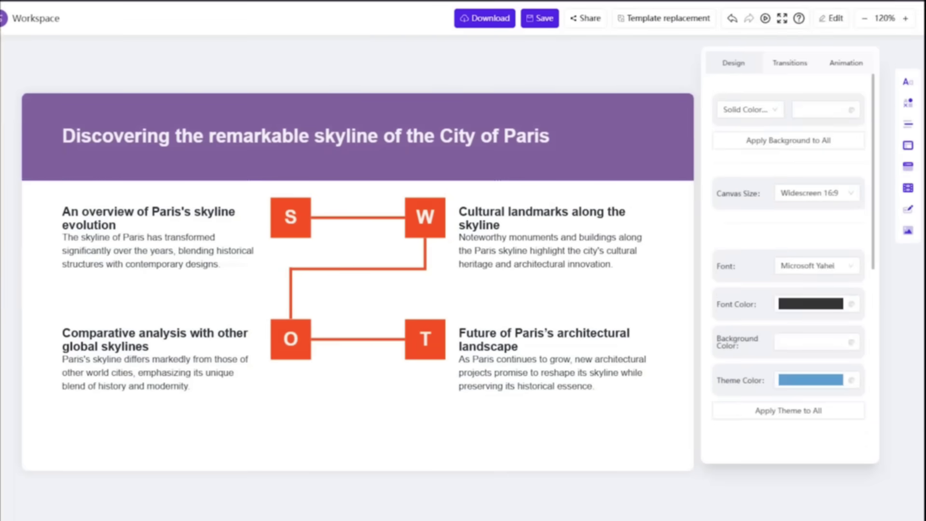
type("25")
key("ctrl+z")
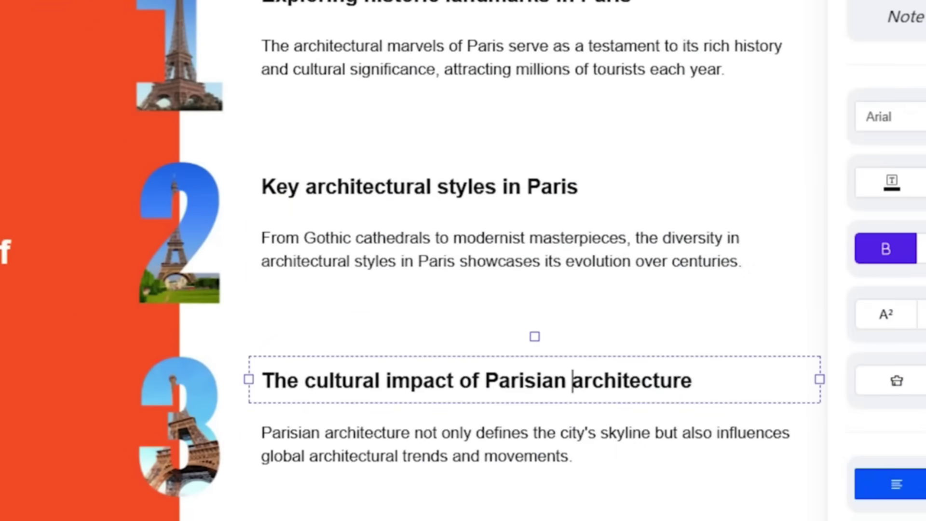
key("ctrl+a")
Remove bold from 'The cultural impact of Parisian architecture' heading
key("ctrl+b")
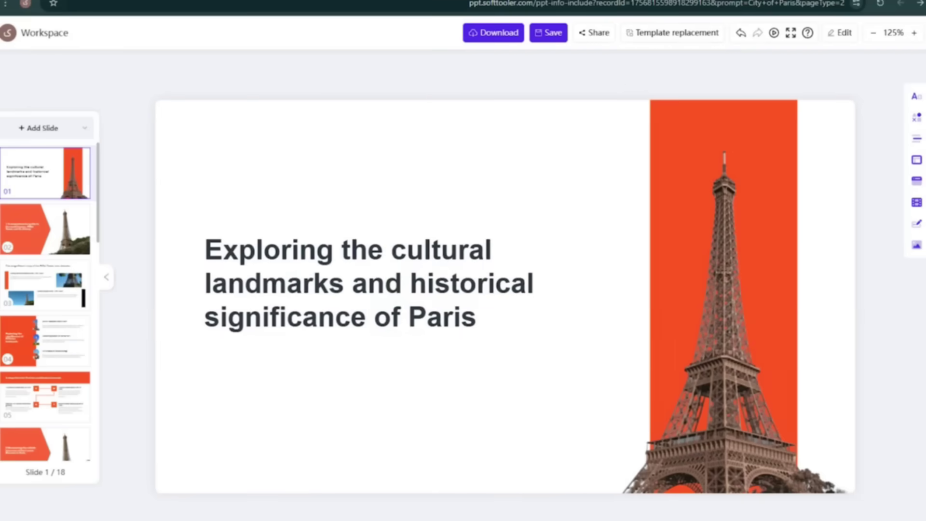
Replace the deck's template with Glitter Fluid Universal Theme and confirm
left_click(672, 33)
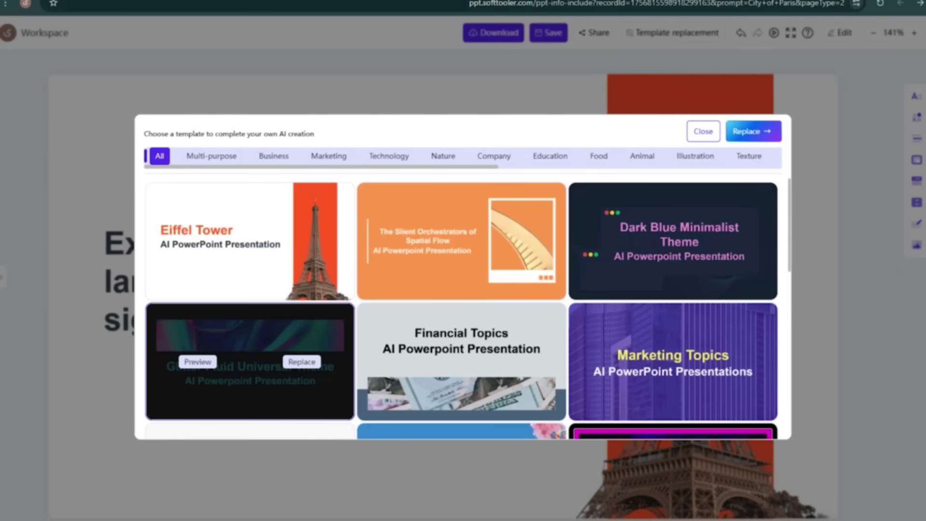
left_click(302, 362)
left_click(527, 304)
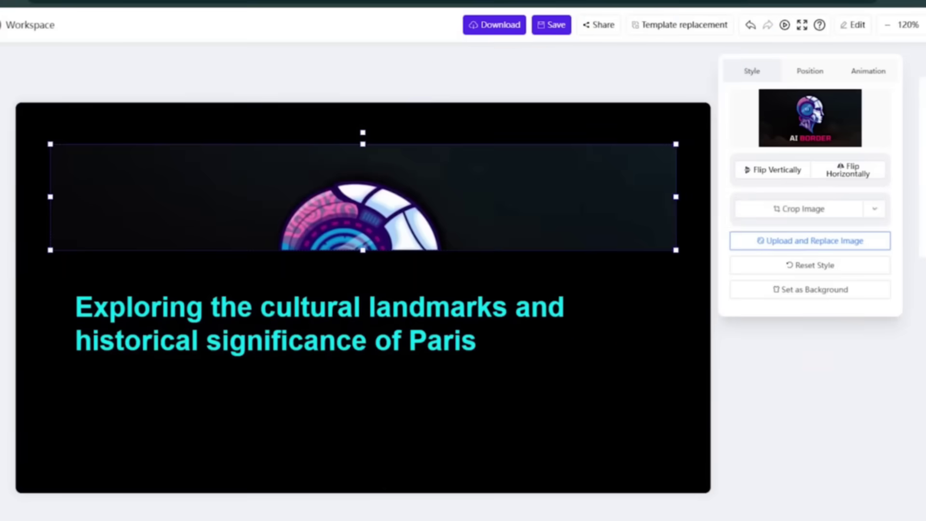